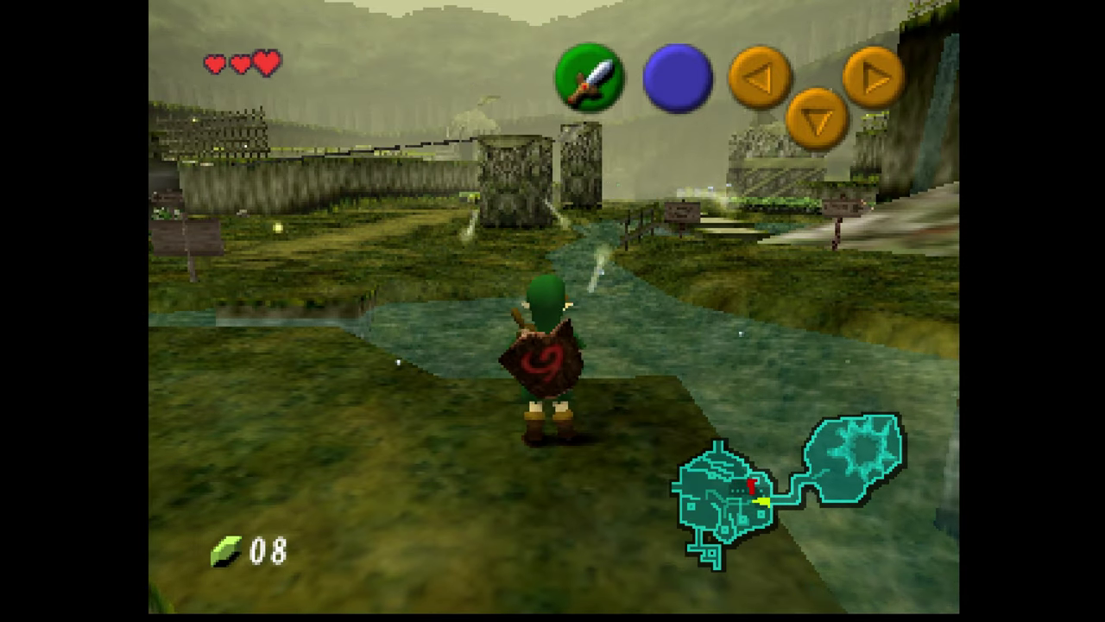
Step: Open the core options for the running game and set Framerate to Fullspeed
key(F1)
key(Down)
key(Down)
key(Down)
key(Down)
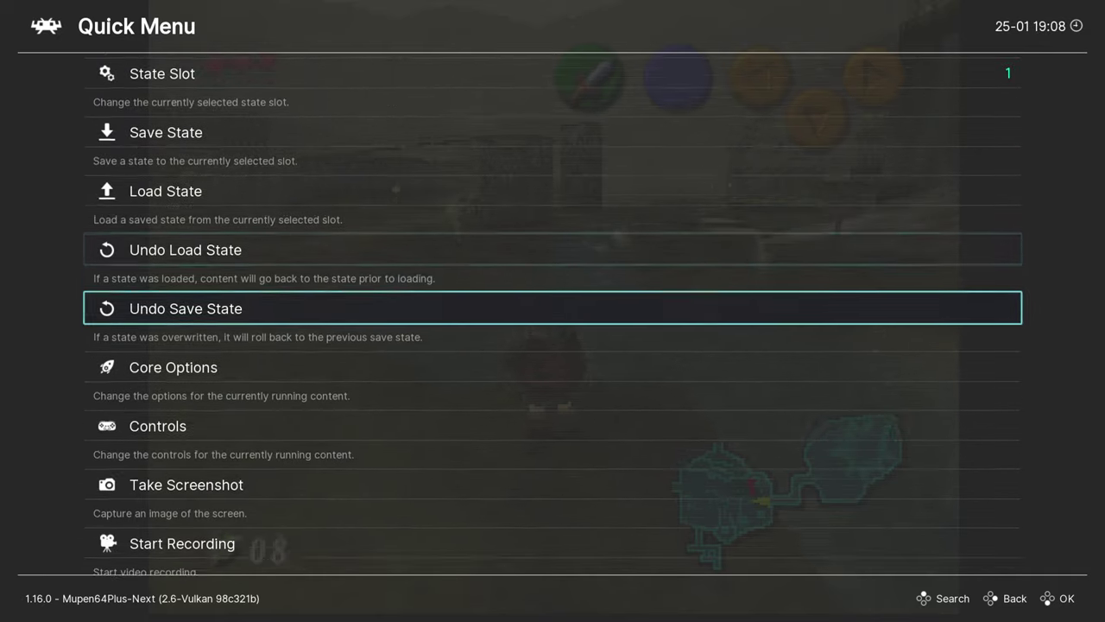
key(Return)
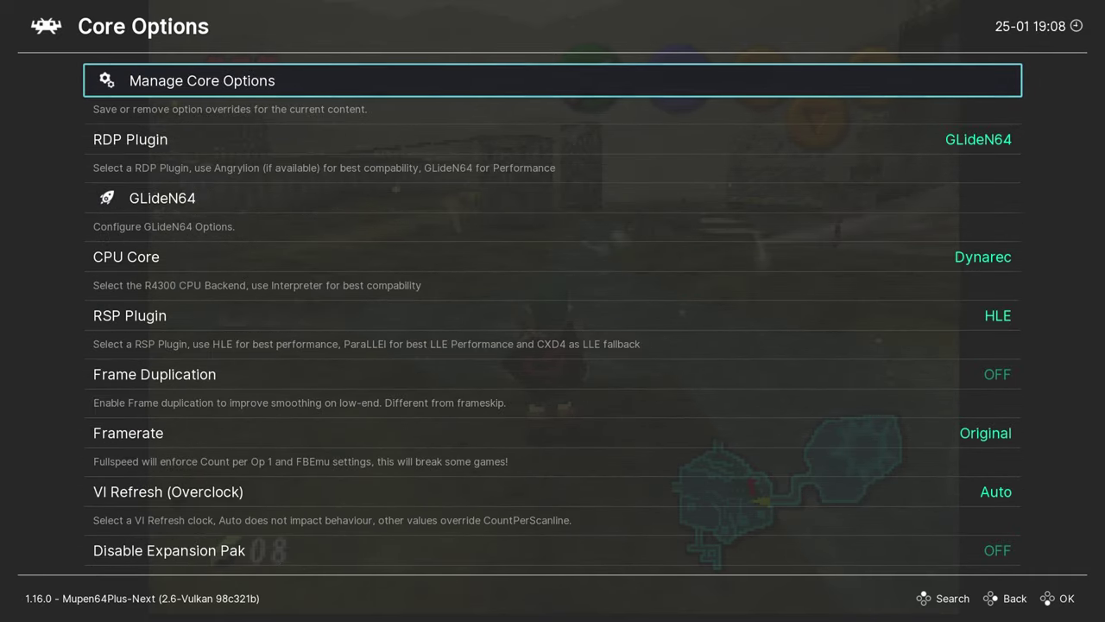
key(Down)
key(Down)
key(Down)
key(Down)
key(Down)
key(Down)
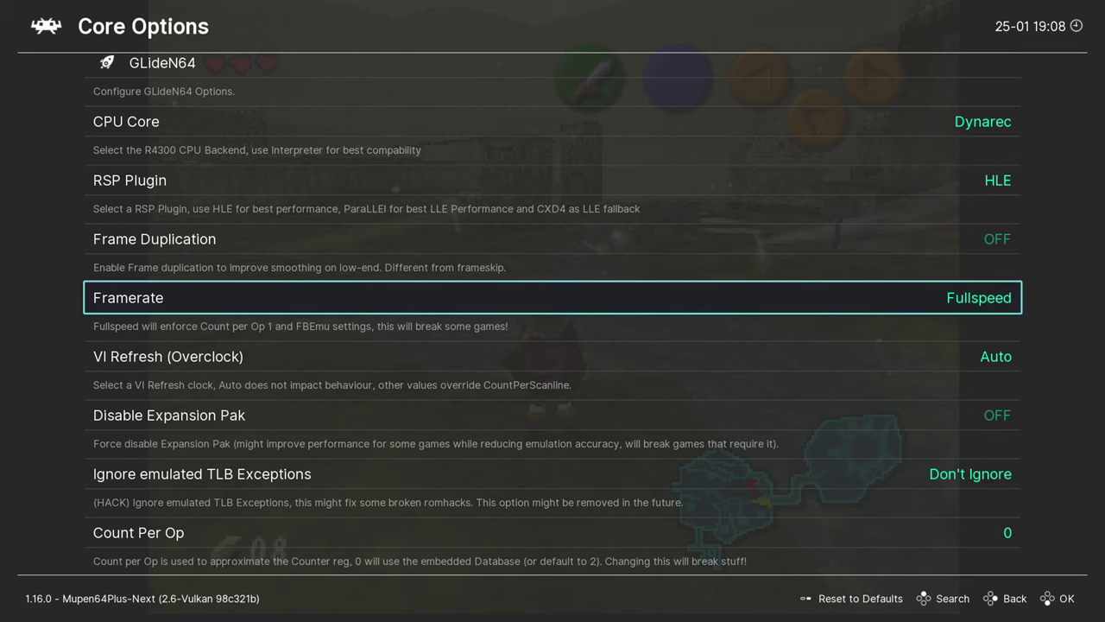
Step: Open the GLideN64 options and set Wide Resolution to 1920x1080 (16:9) and Aspect Ratio to Wide (Adjusted)
key(Up)
key(Up)
key(Up)
key(Up)
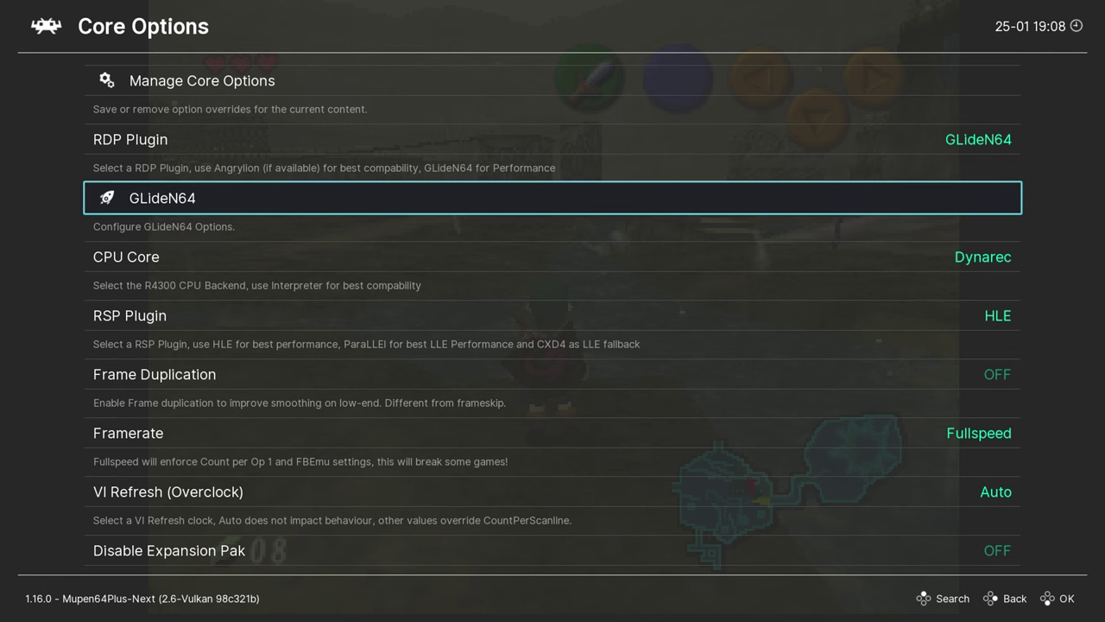
key(Return)
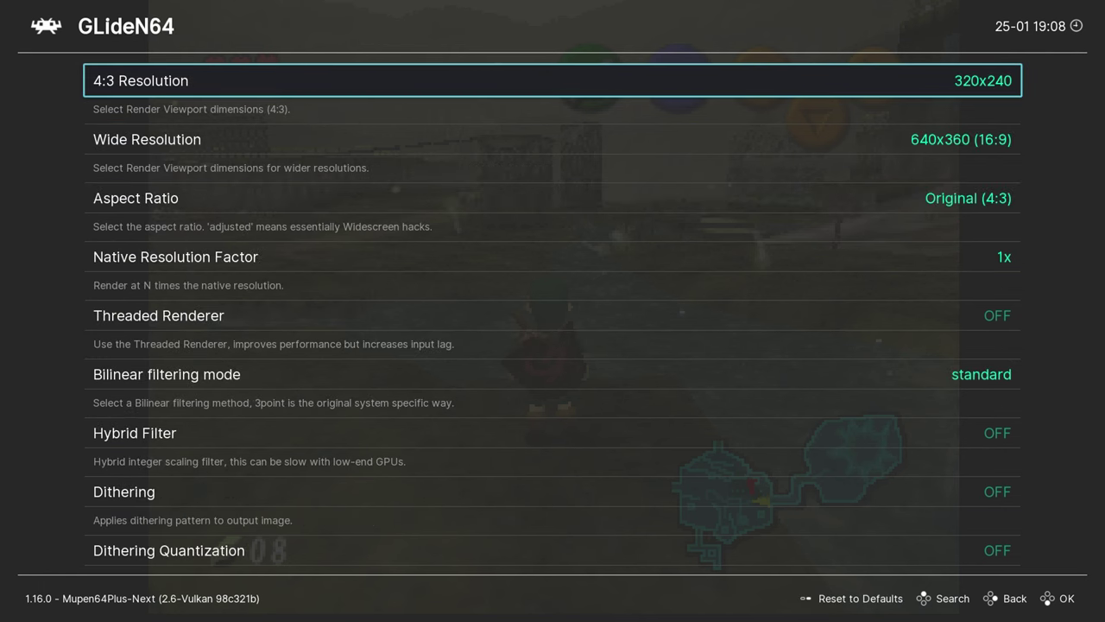
key(Down)
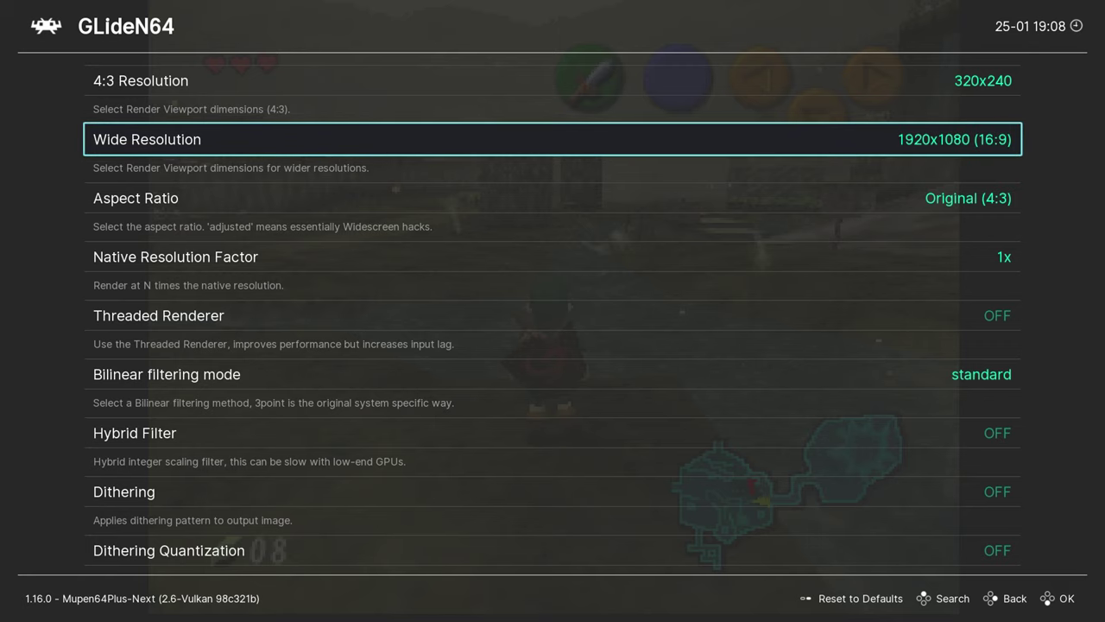
key(Down)
key(Down)
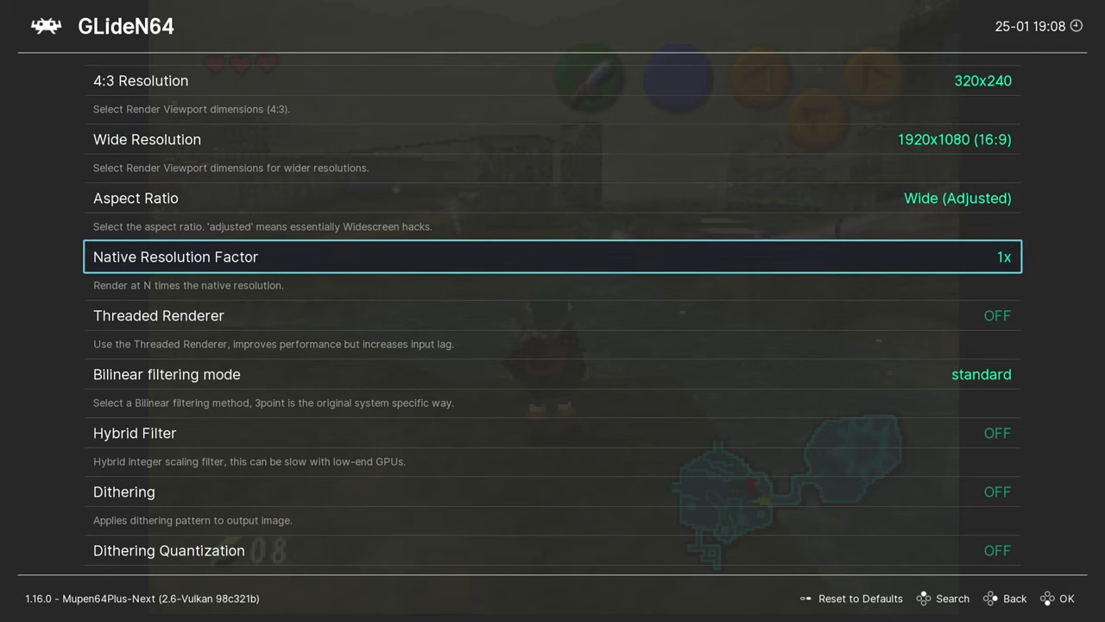
Step: Set the Native Resolution Factor to 3x and the Bilinear filtering mode to standard
key(Right)
key(Right)
key(Down)
key(Down)
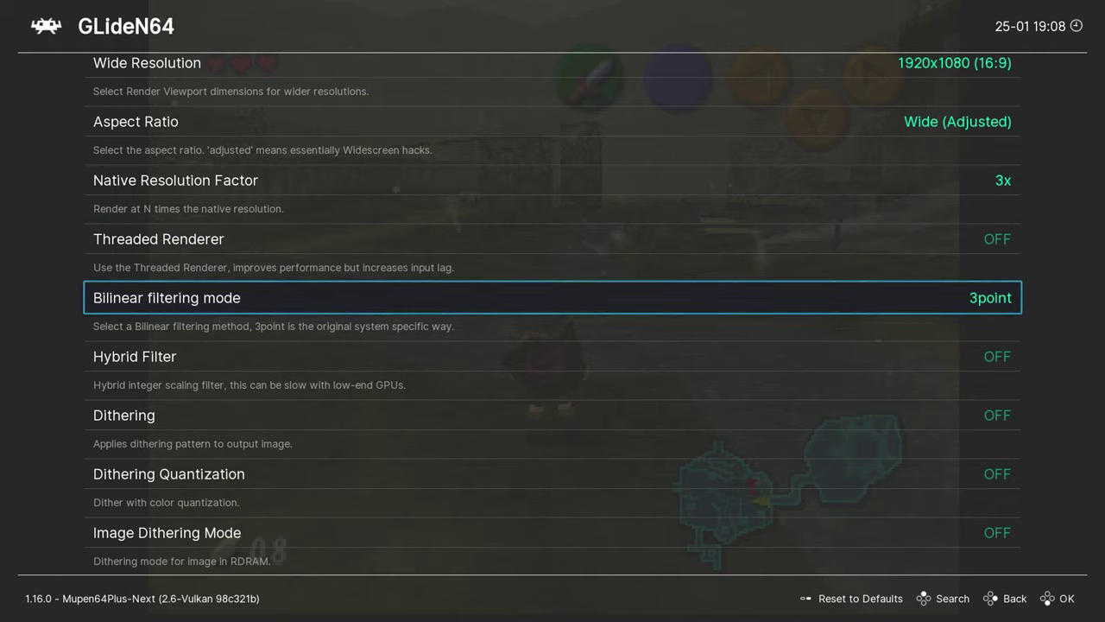
key(Right)
Step: Turn on the Hybrid Filter and set FXAA to 1 in the GLideN64 options
key(Down)
key(Down)
key(Down)
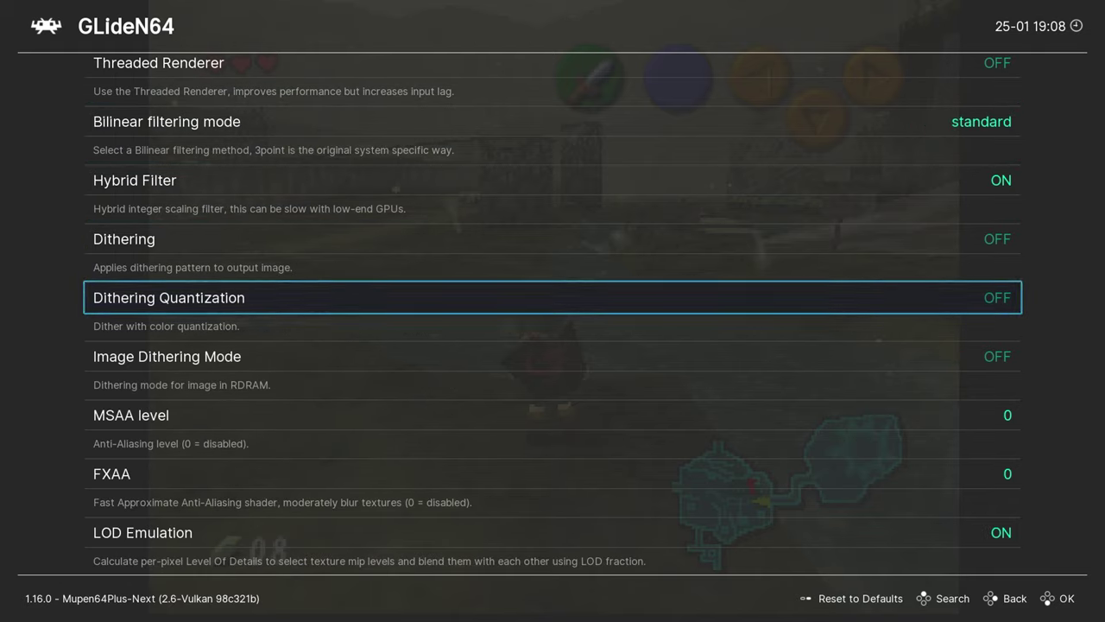
key(Down)
key(Down)
key(Down)
key(Right)
key(Down)
key(Down)
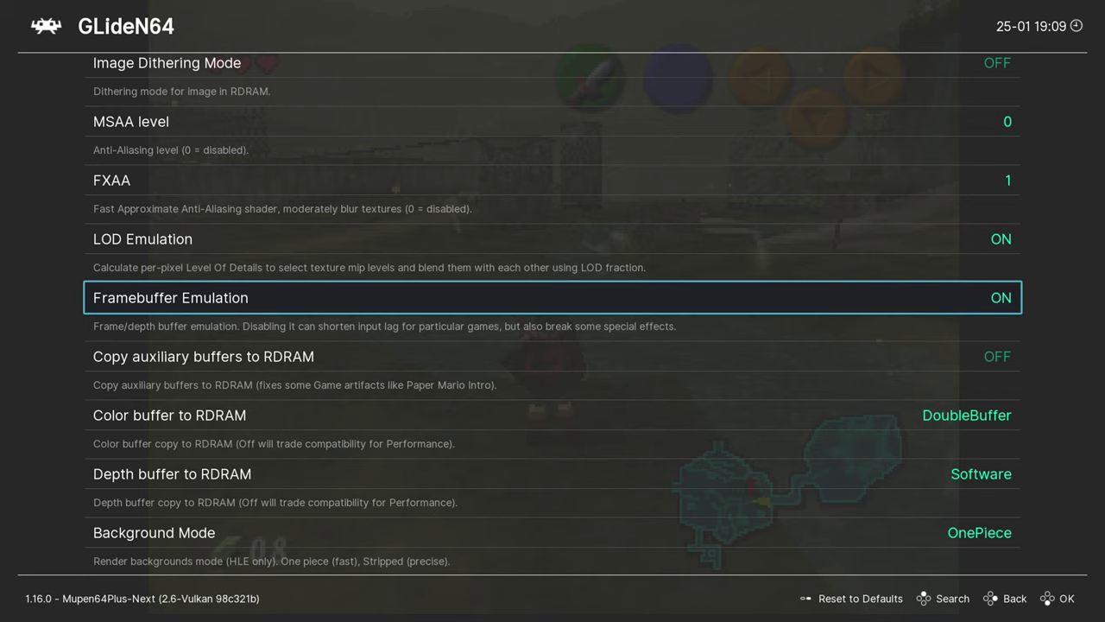
Step: Set Background Mode to Stripped in the GLideN64 options
key(Down)
key(Down)
key(Down)
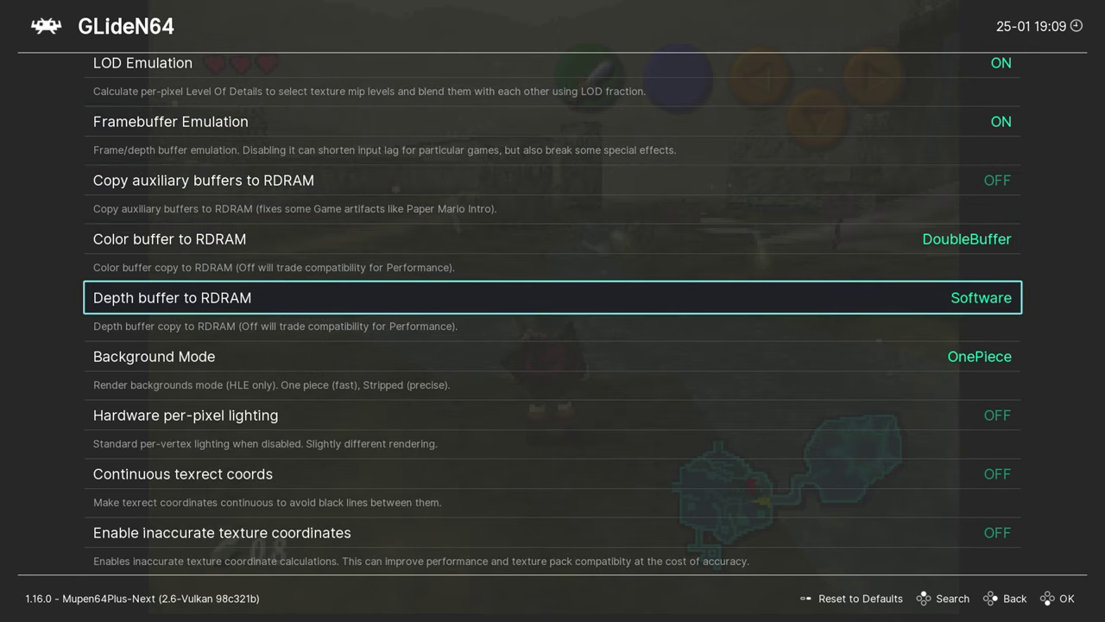
key(Left)
key(Down)
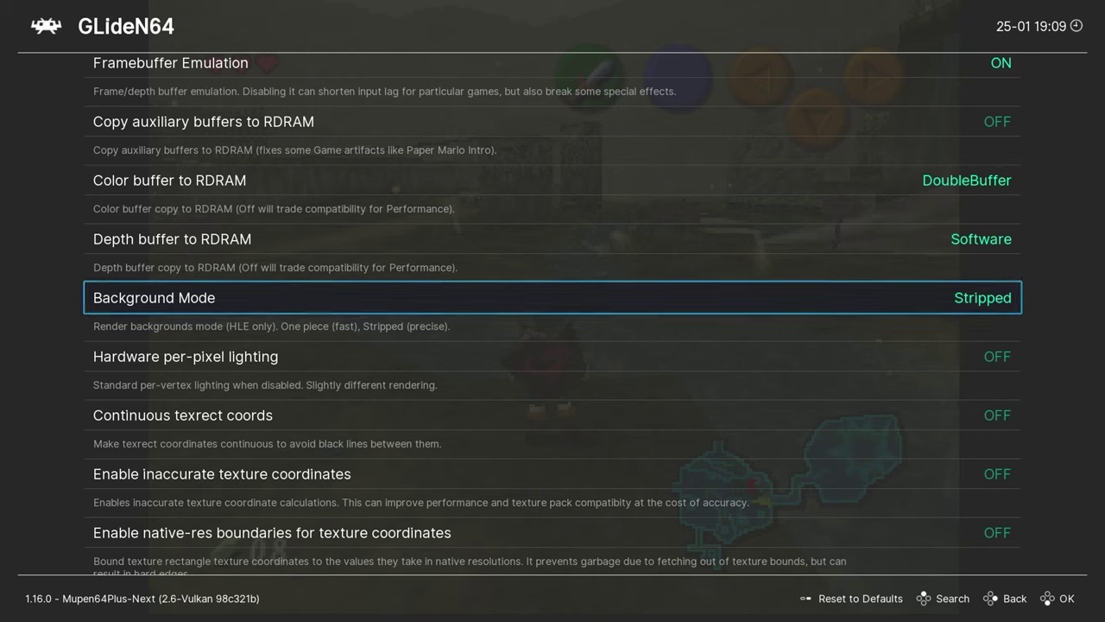
Step: Set Texture filter to Sharp filtering 2 and Texture Enhancement to 6xBRZ
key(Down)
key(Down)
key(Down)
key(Down)
key(Down)
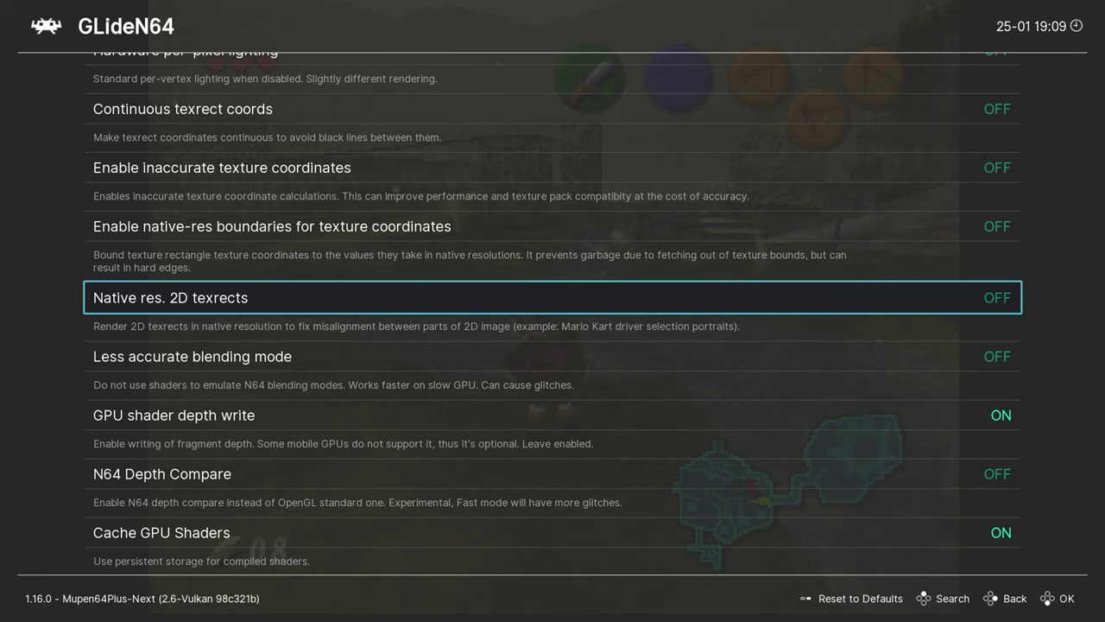
key(Down)
key(Down)
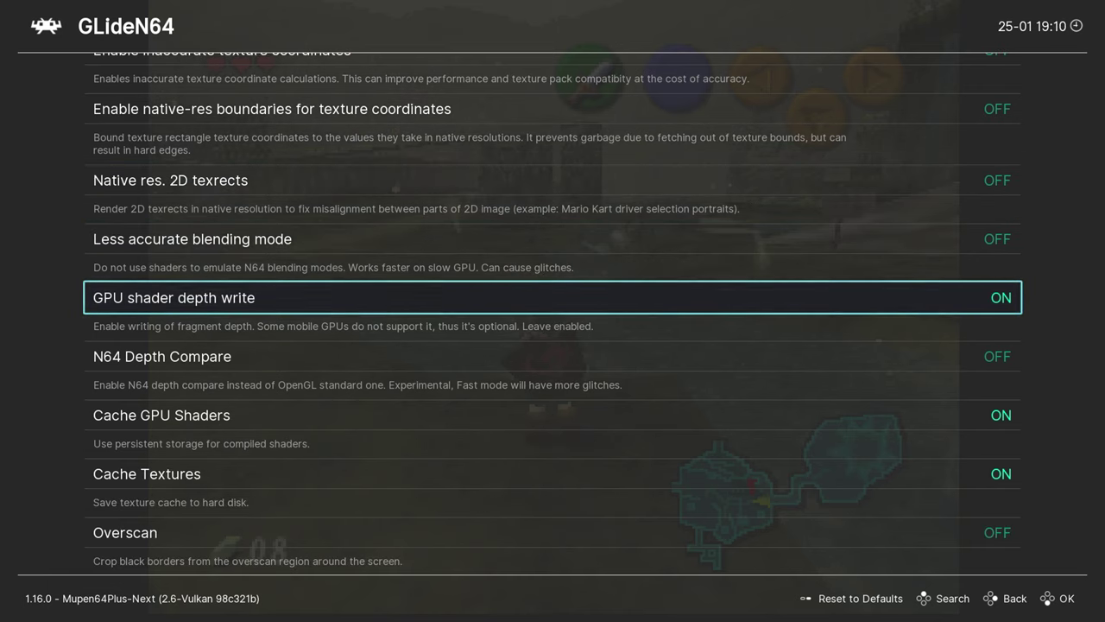
key(Down)
key(Down)
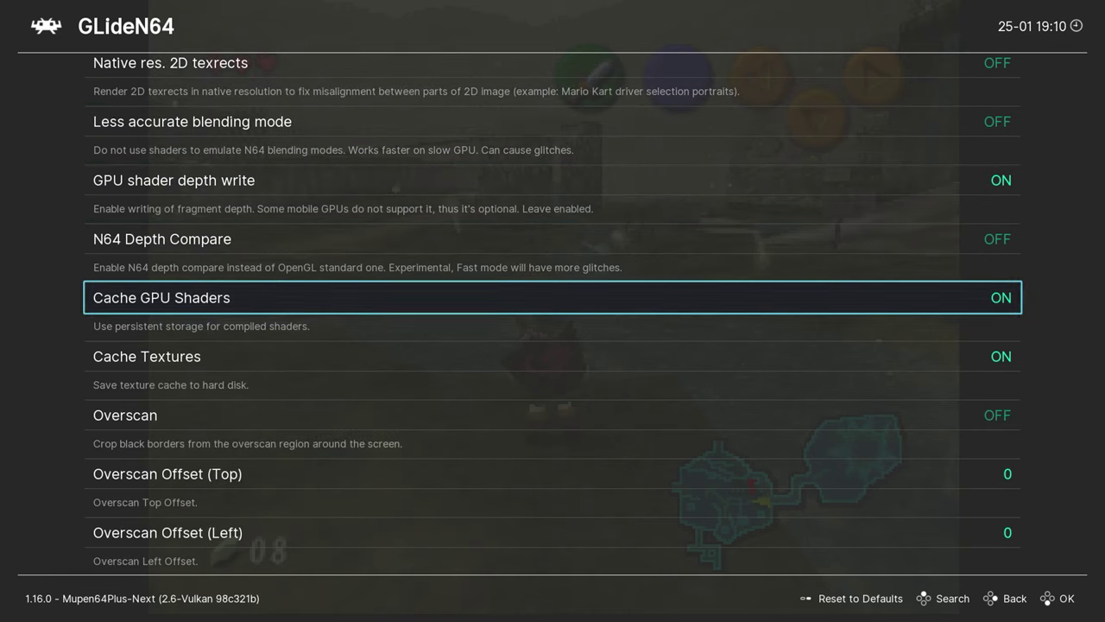
key(Down)
key(Down)
key(Down)
key(Down)
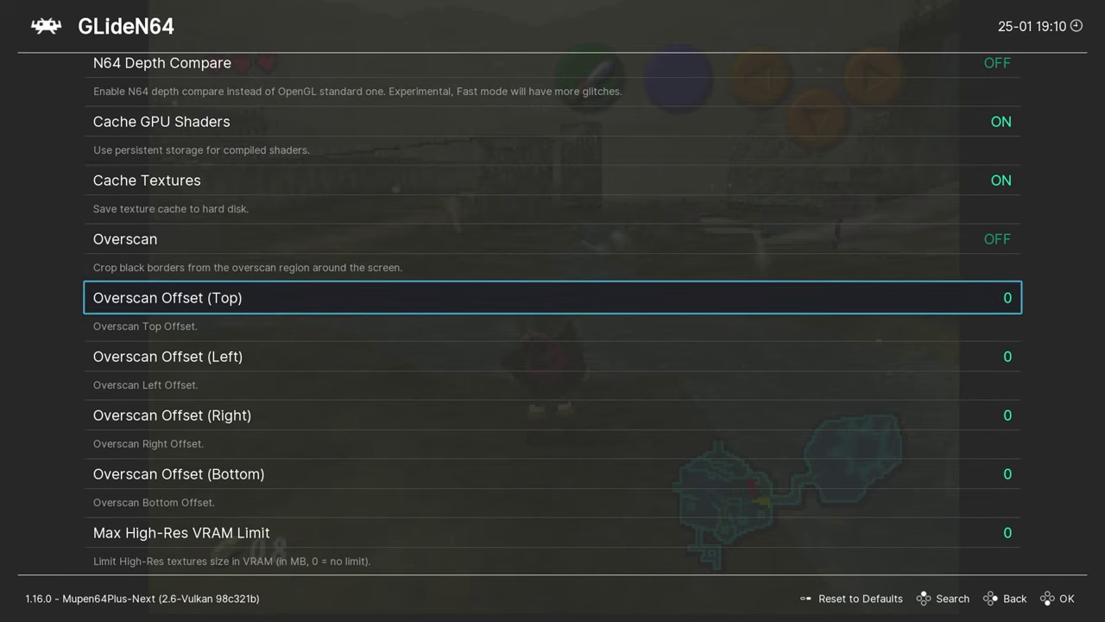
key(Down)
key(Down)
key(Down)
key(Down)
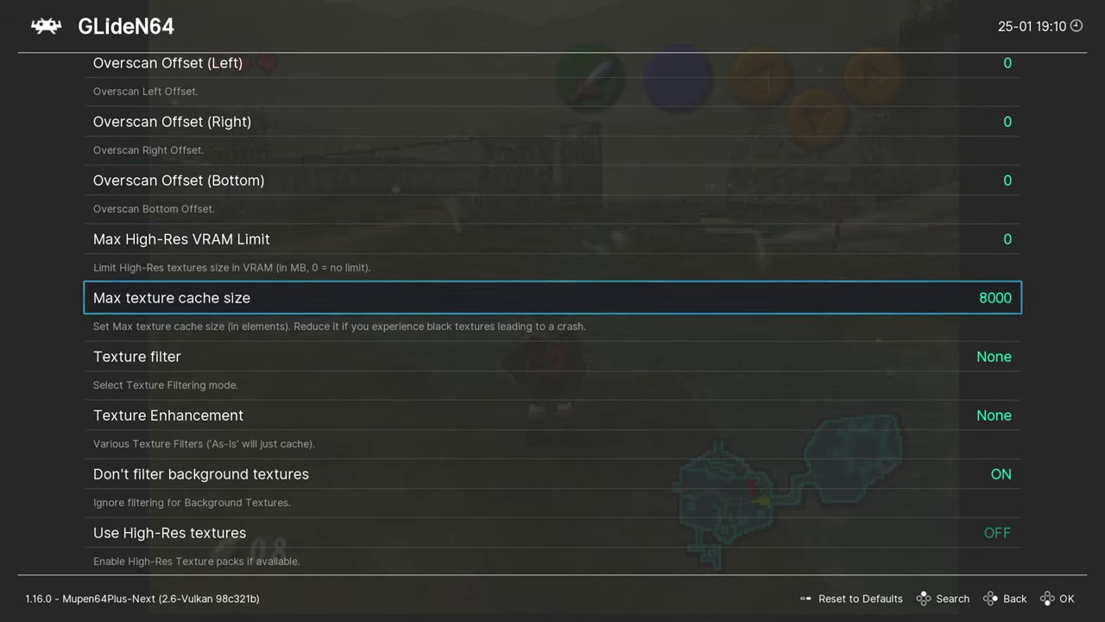
key(Down)
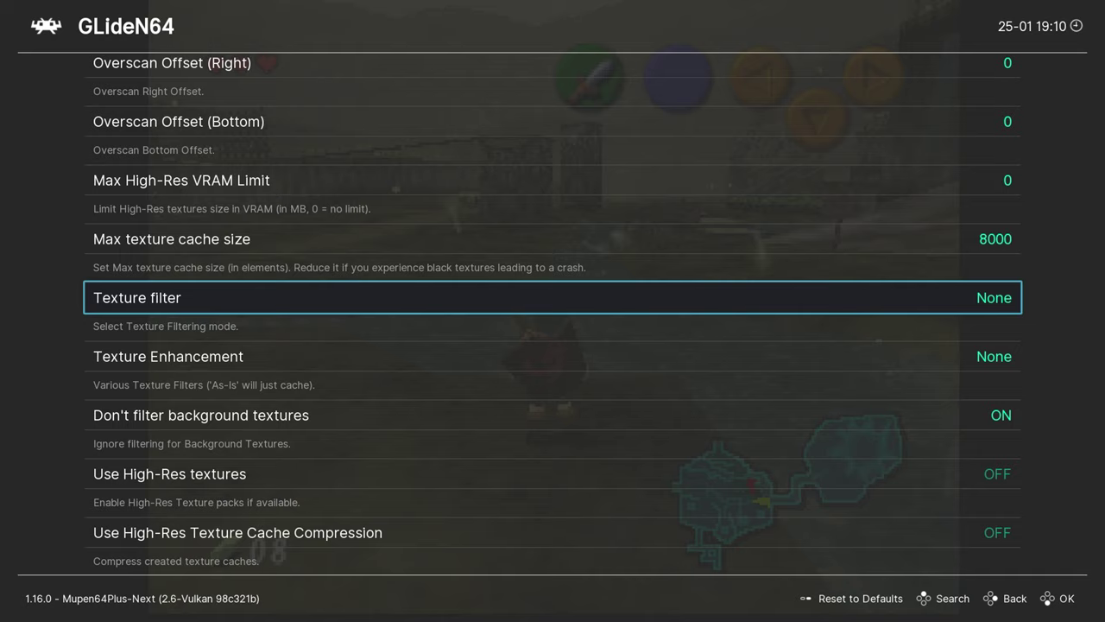
key(Down)
key(Right)
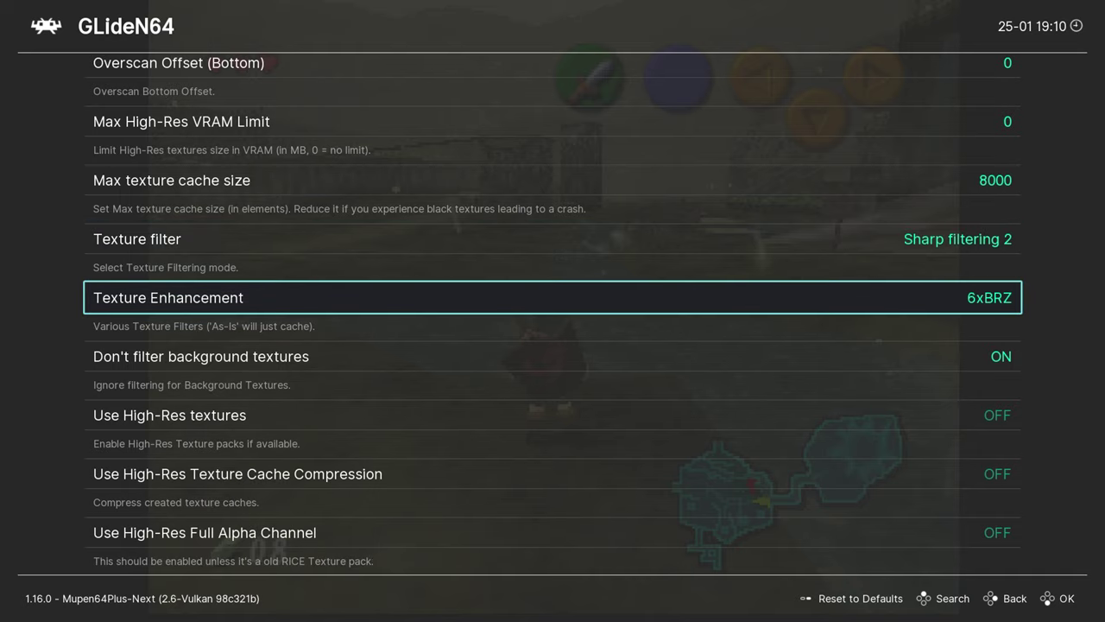
Step: Turn off the "Don't filter background textures" option
key(Down)
key(Down)
key(Up)
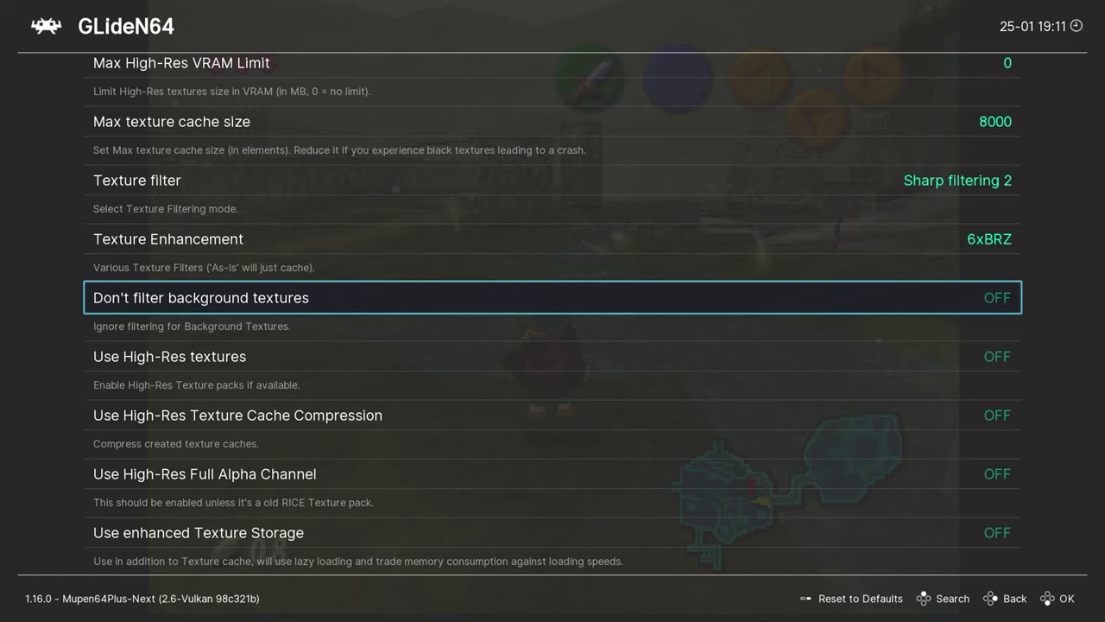
key(Down)
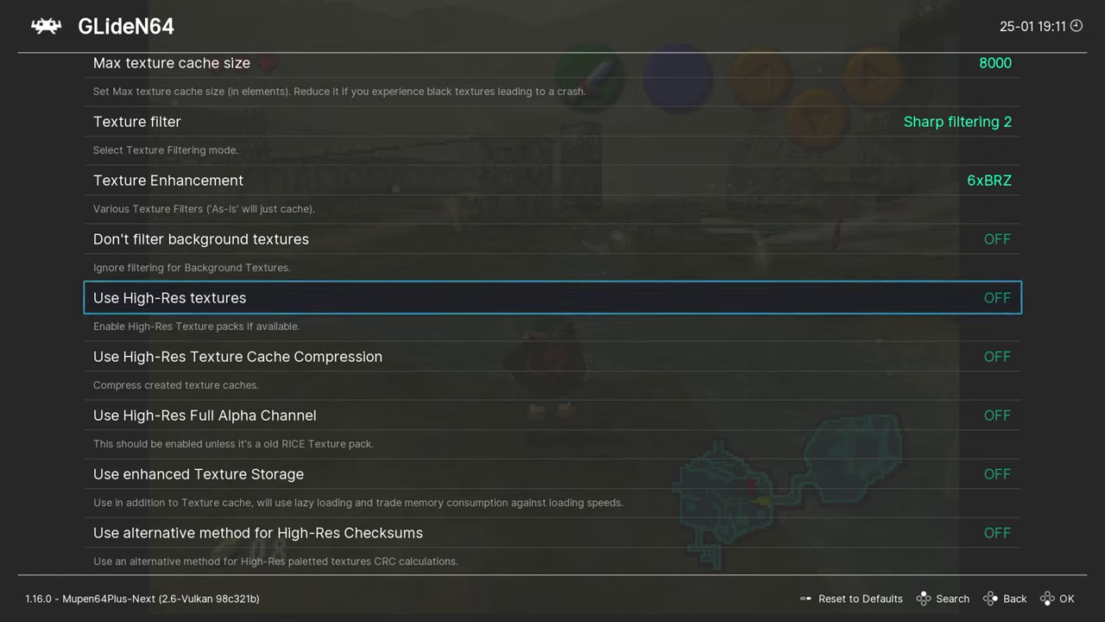
Step: Turn on High-Res textures, High-Res Texture Cache Compression and High-Res Full Alpha Channel, and leave the options menu
key(Return)
key(Down)
key(Return)
key(Down)
key(Return)
key(Down)
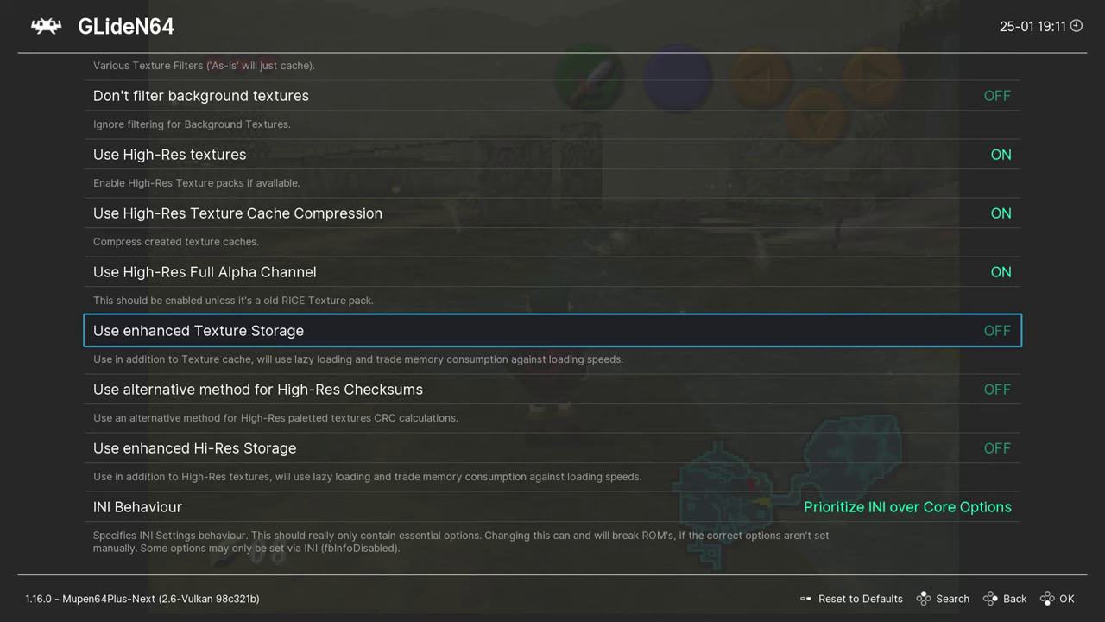
key(F1)
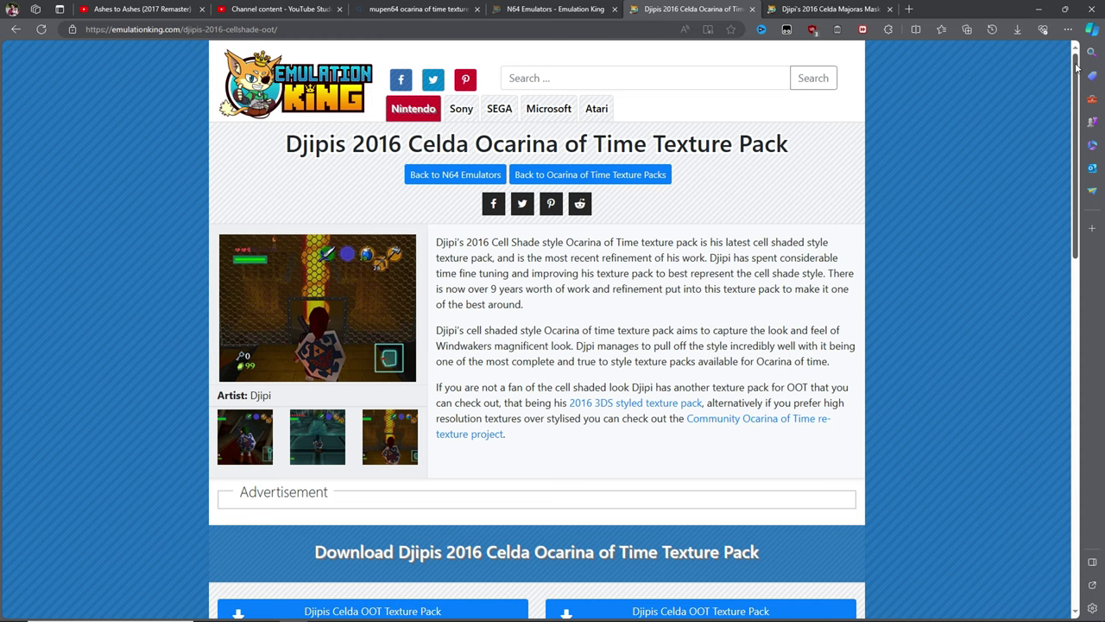
Step: Look at the download section of the Djipis 2016 Celda Ocarina of Time Texture Pack page on Emulation King
drag(1077, 66, 1077, 185)
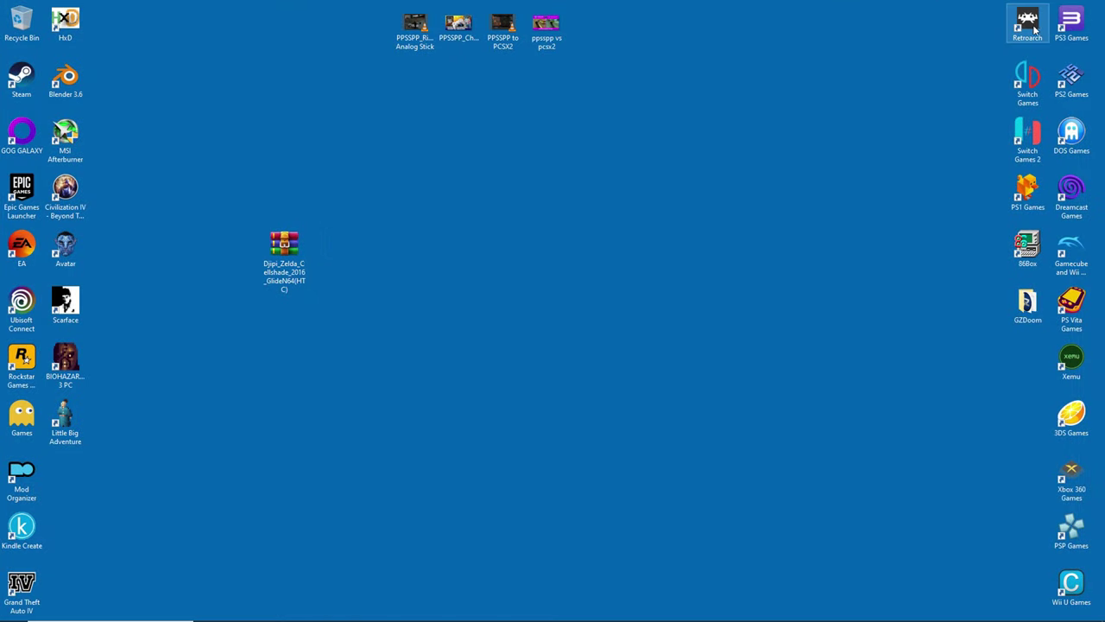
Step: Open the RetroArch install folder from its desktop shortcut and go to the system > Mupen64plus > cache folder
right_click(1030, 26)
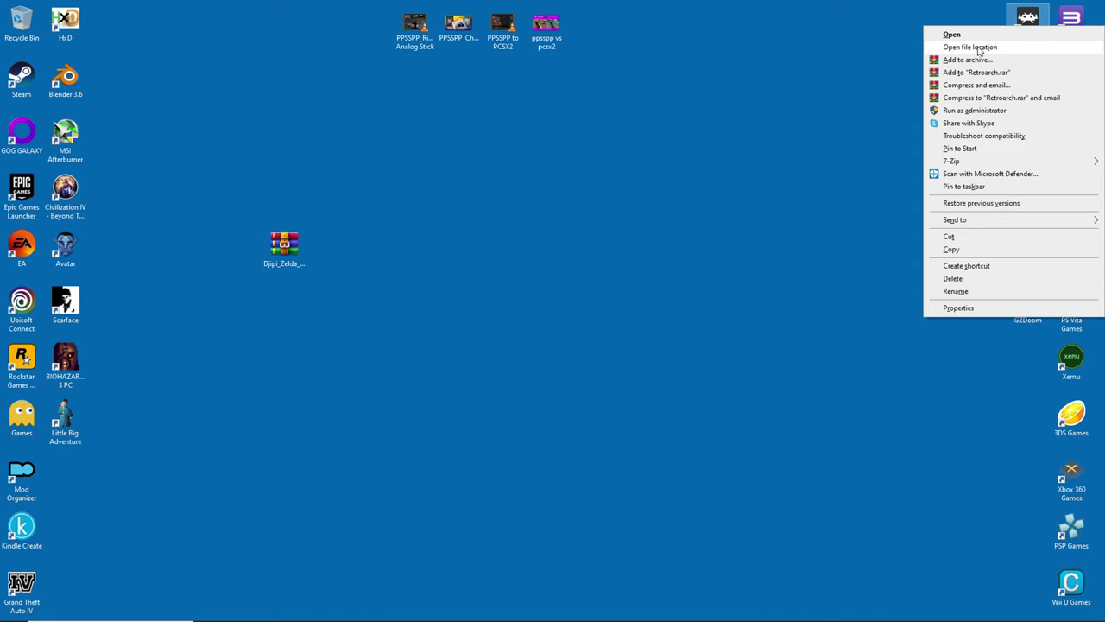
click(969, 46)
drag(525, 140, 698, 148)
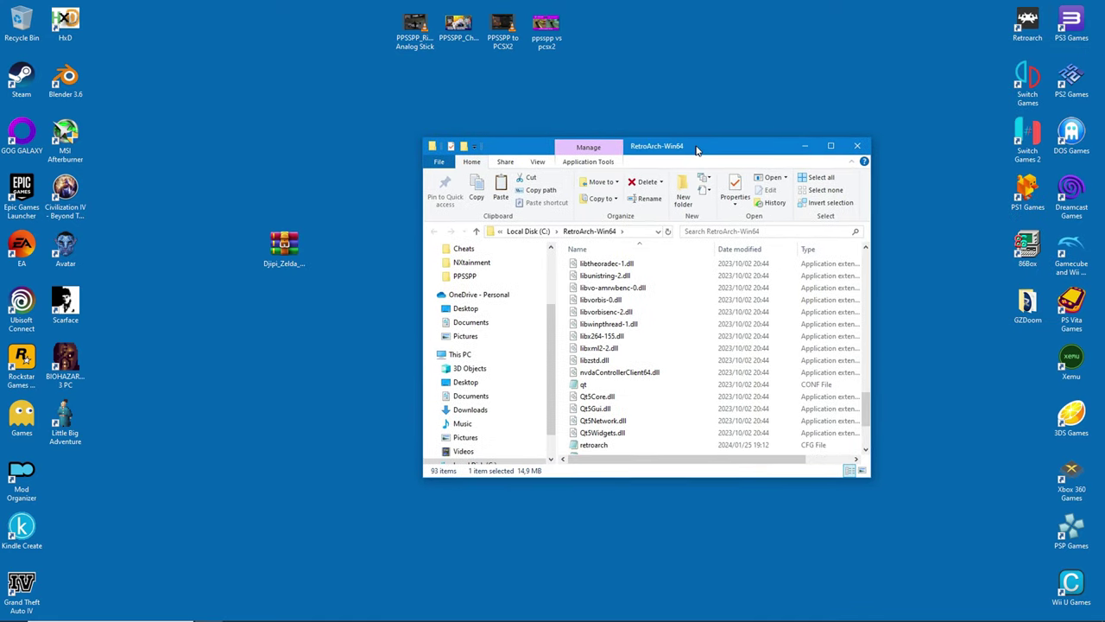
scroll(639, 354, up, 3)
scroll(639, 354, up, 4)
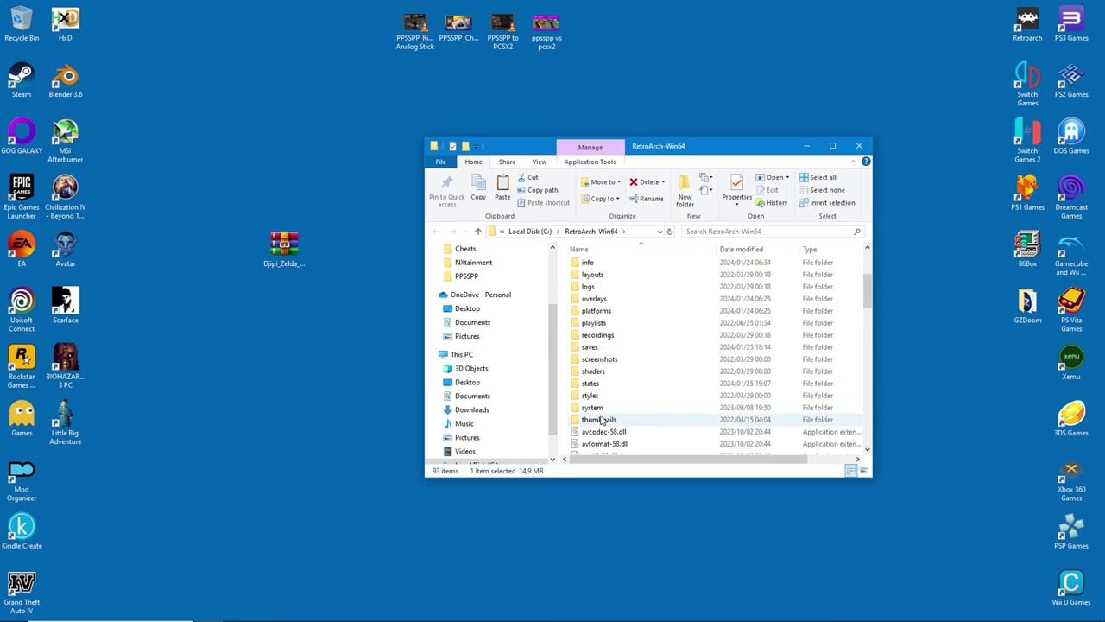
double_click(594, 408)
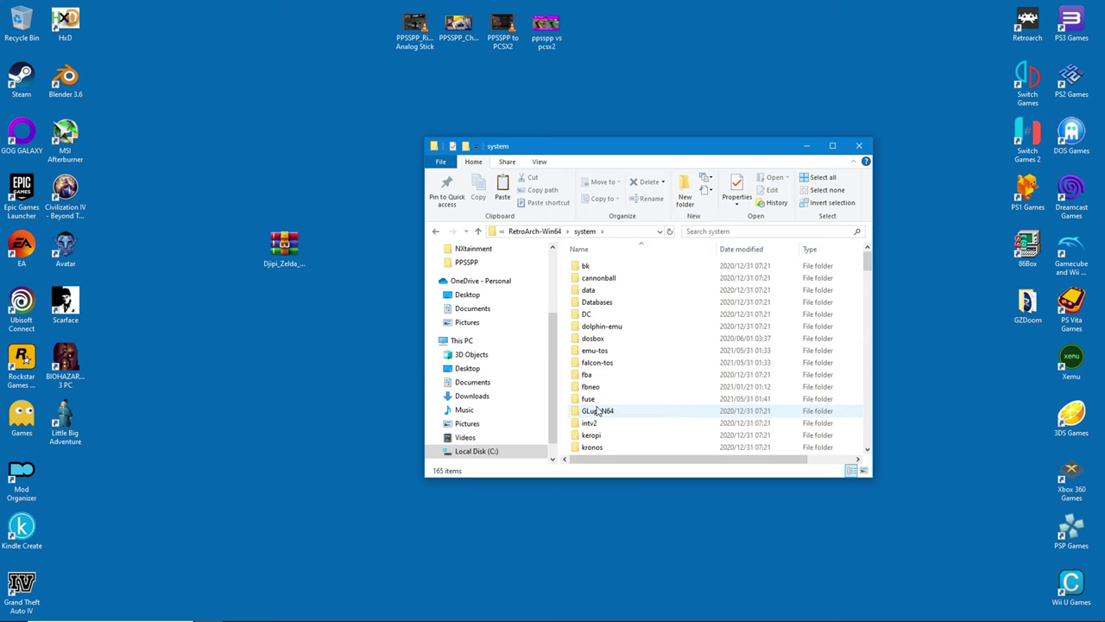
scroll(597, 413, down, 2)
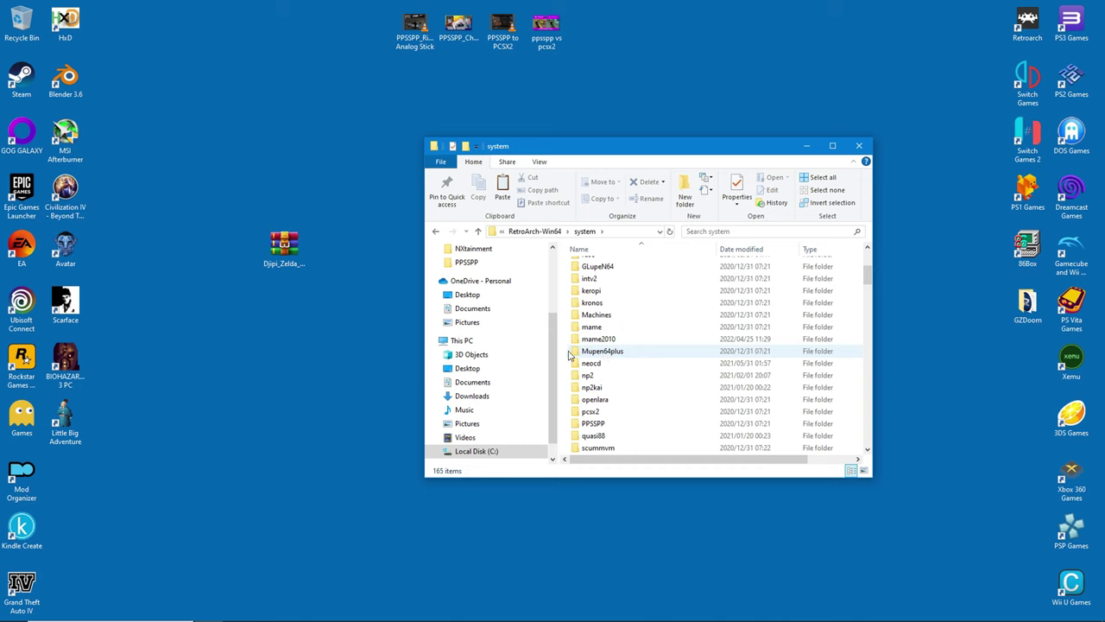
double_click(616, 352)
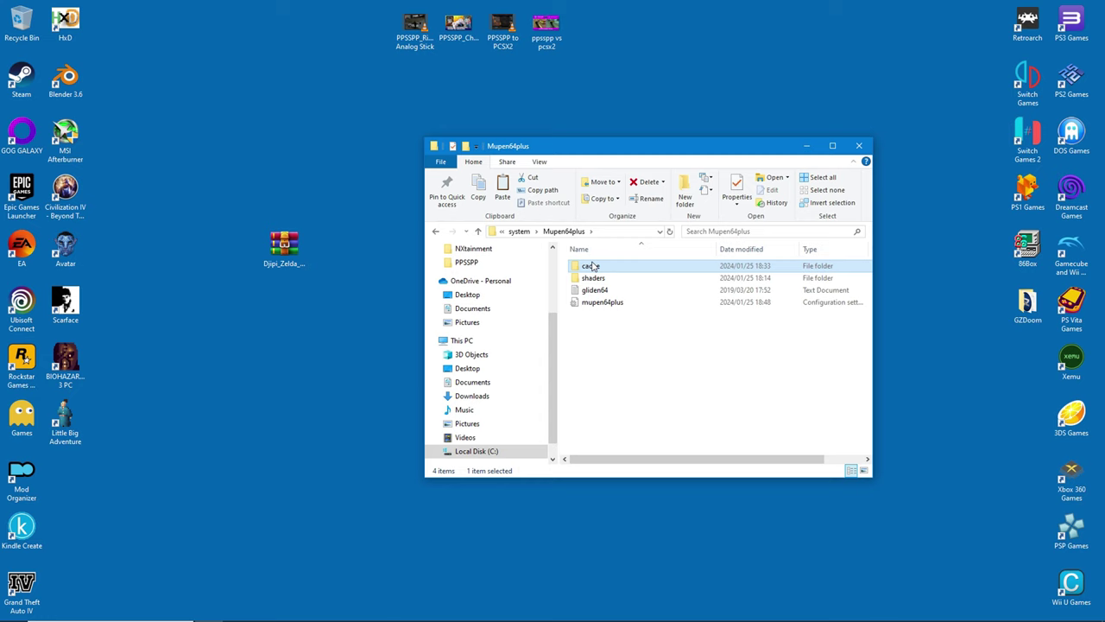
double_click(593, 267)
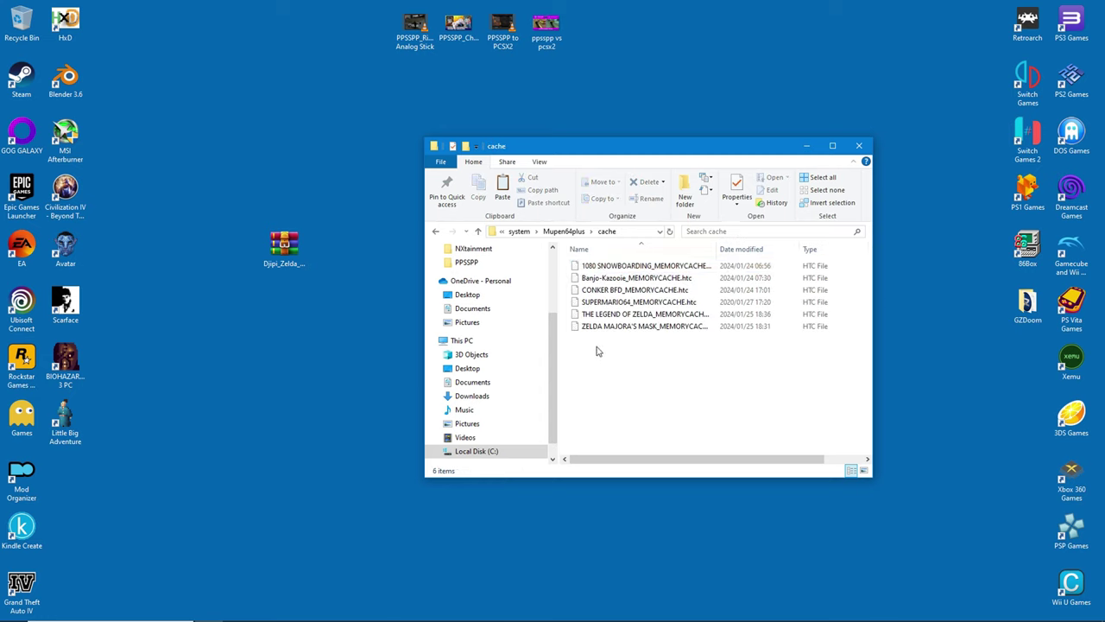
Step: Extract [Celda]THE LEGEND OF ZELDA_HIRESTEXTURES.htc from the Djipi Zelda Cellshade archive into the cache folder and remove the [Celda] prefix from its name
click(280, 252)
double_click(272, 249)
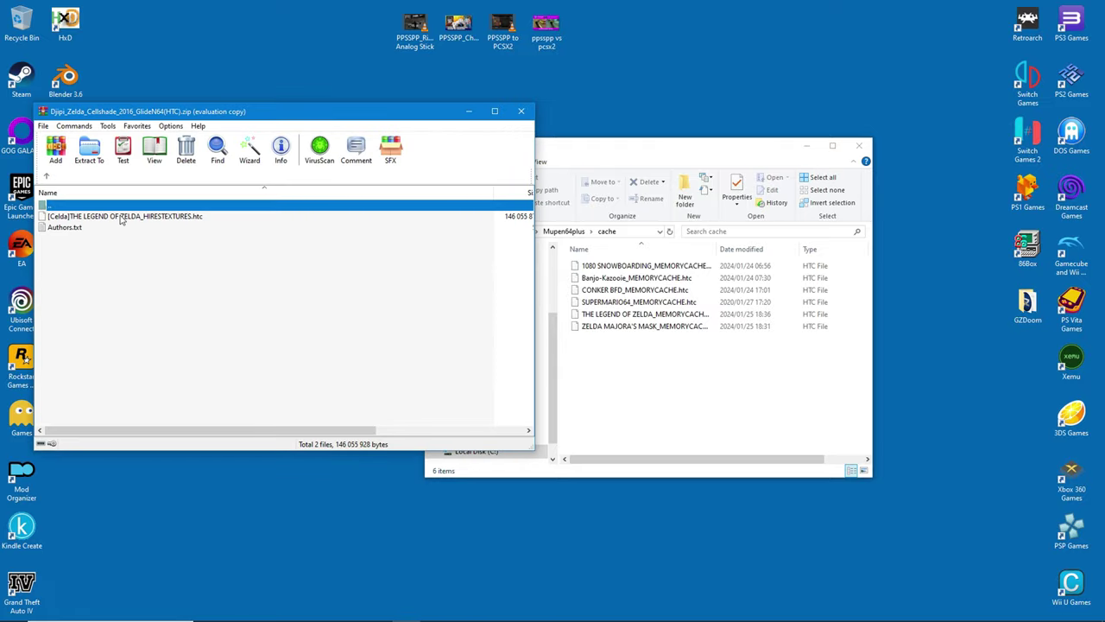
drag(121, 219, 291, 276)
drag(676, 401, 676, 402)
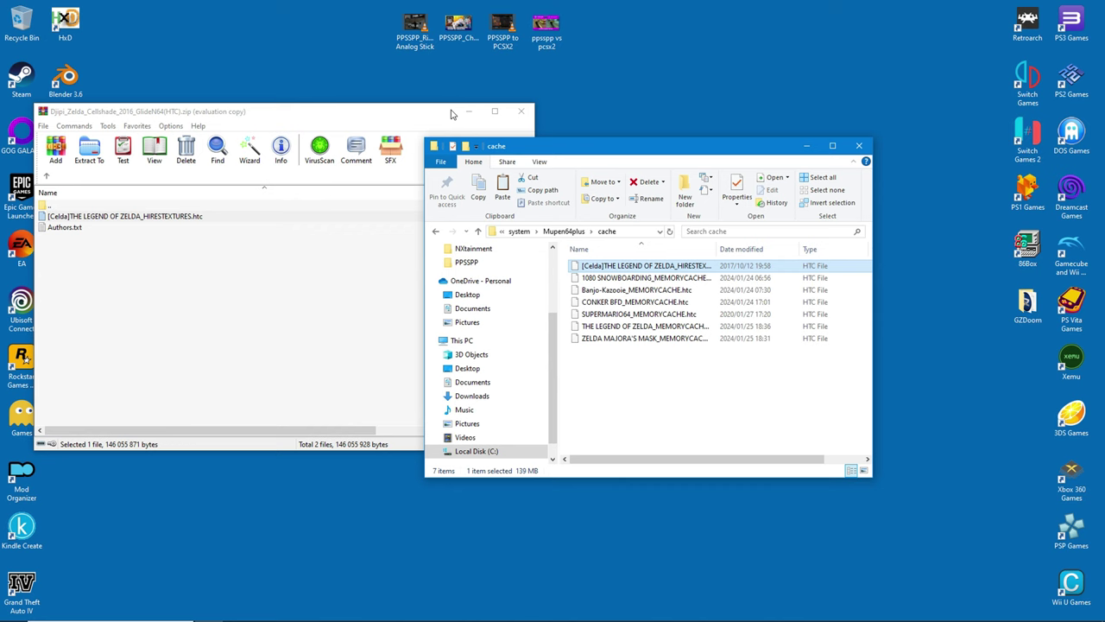
click(522, 113)
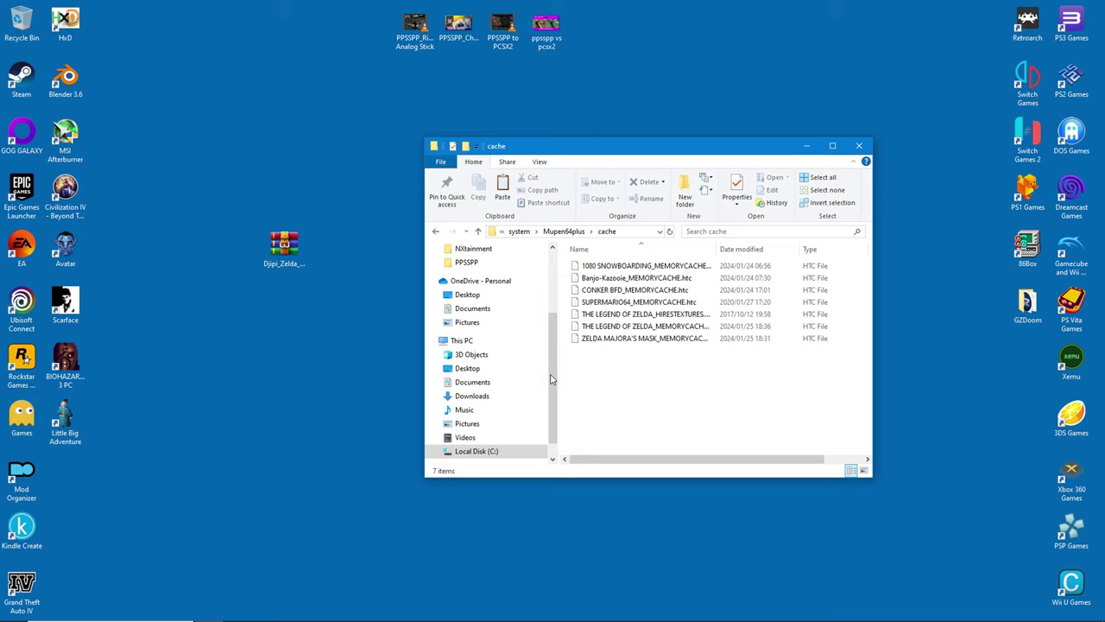
click(288, 251)
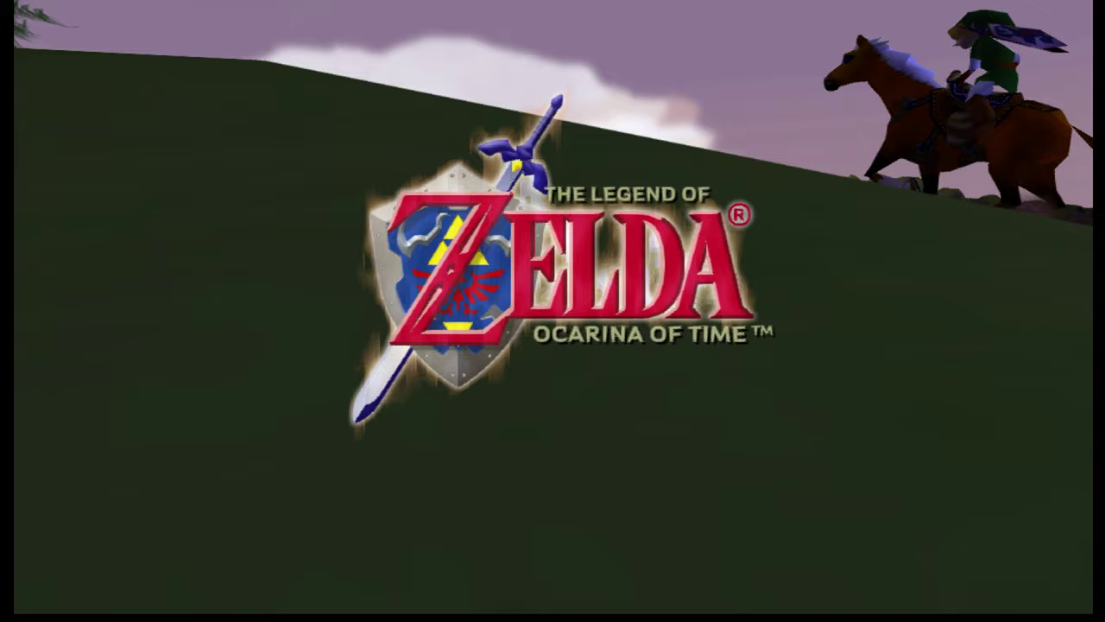
Step: Load the saved game state and open the browser for loading a shader preset from the Quick Menu's shader settings
key(F4)
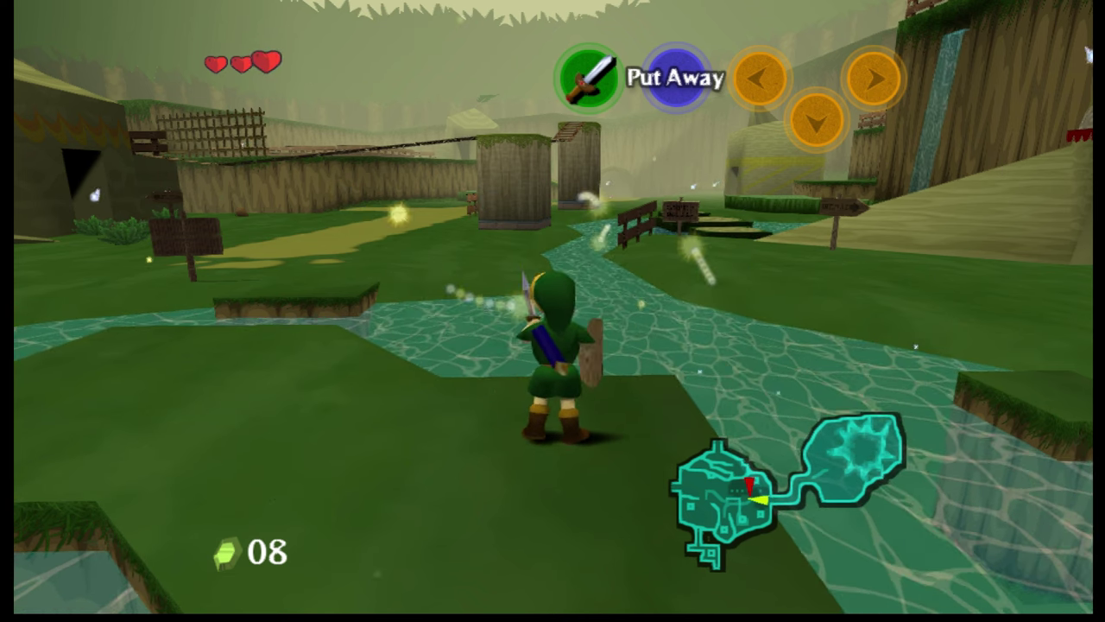
key(F1)
key(Up)
key(Up)
key(Up)
key(Up)
key(Up)
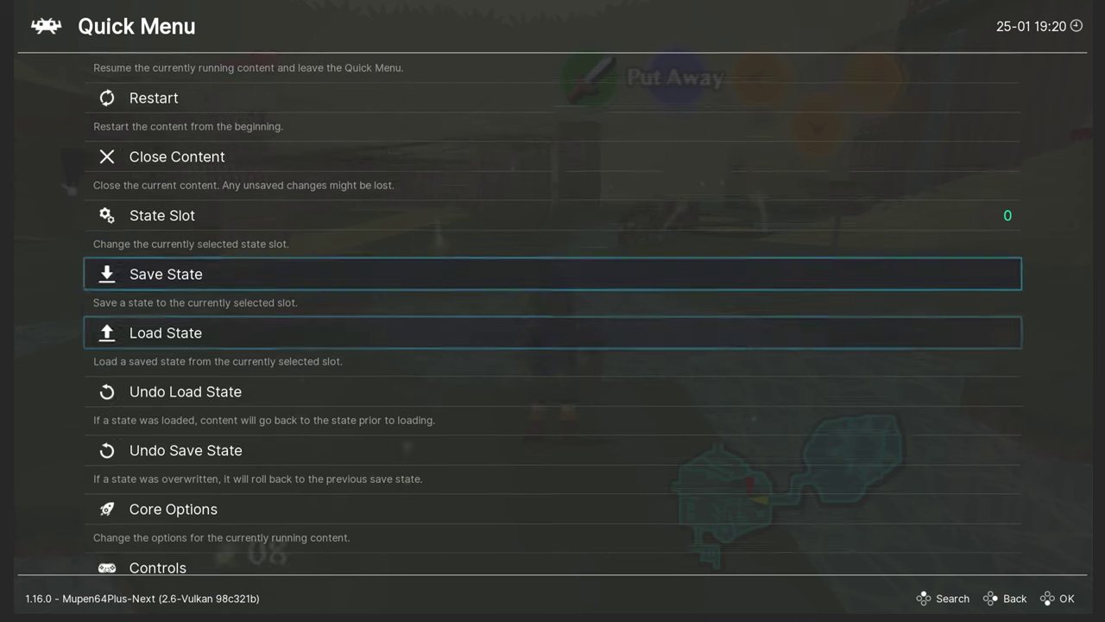
key(Up)
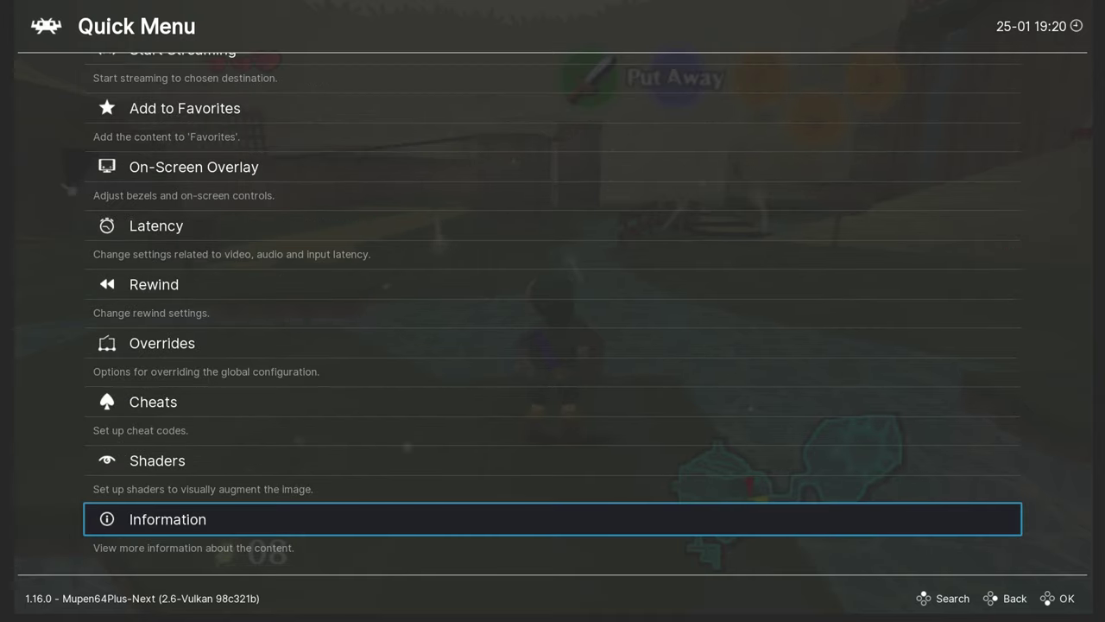
key(Up)
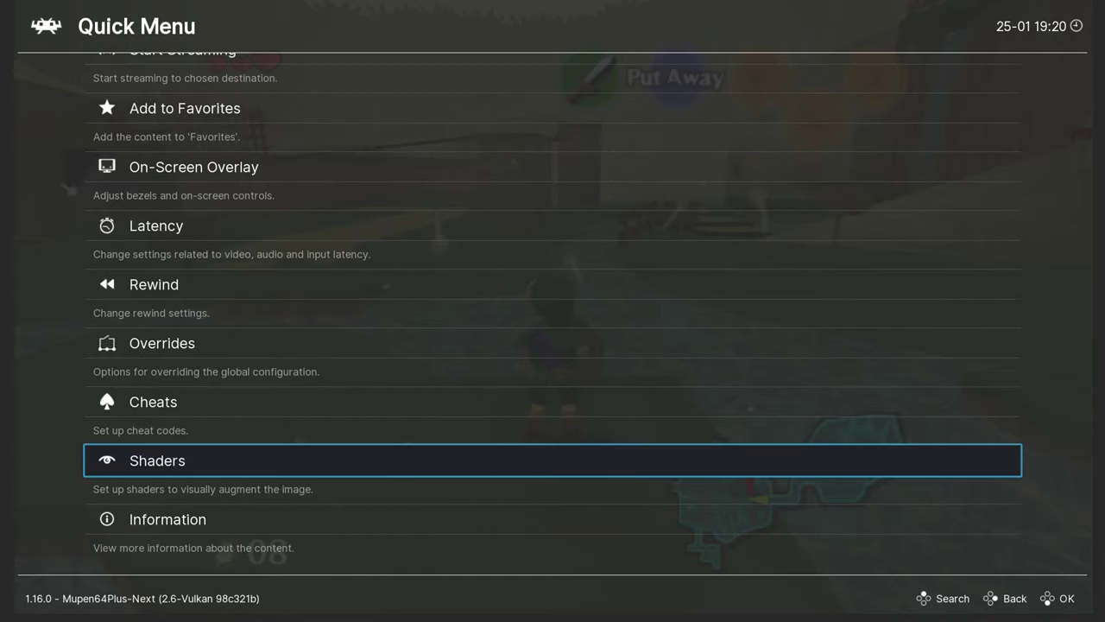
key(Return)
key(Down)
key(Down)
key(Return)
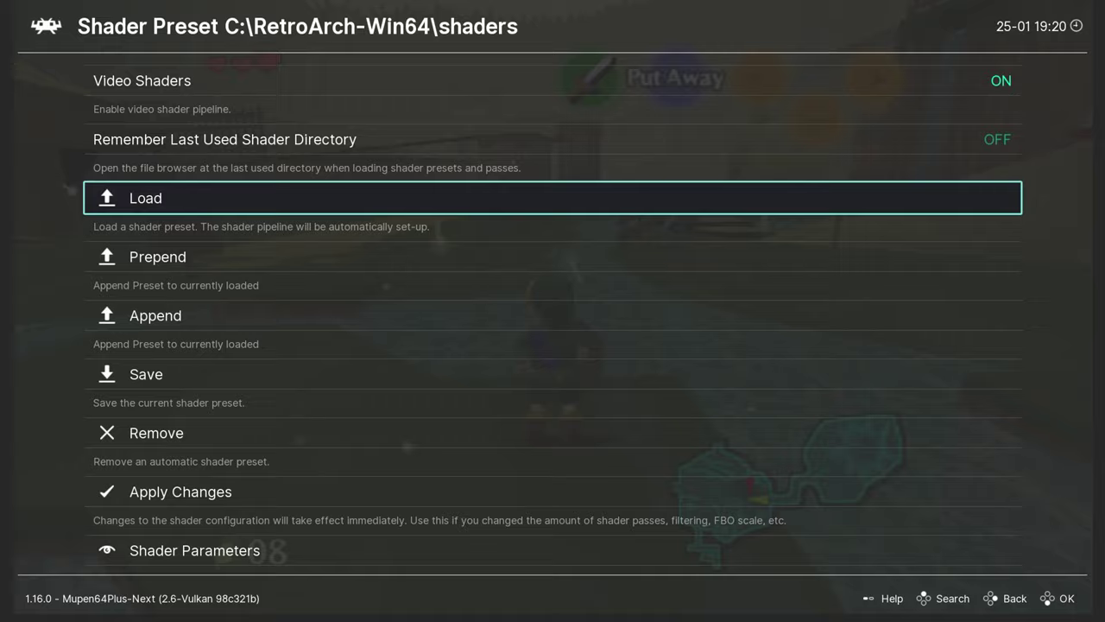
Step: Go to the shaders_slang > cel folder in the shader preset browser
key(Down)
key(Down)
key(Return)
key(Down)
key(Down)
key(Down)
key(Down)
key(Down)
key(Down)
key(Down)
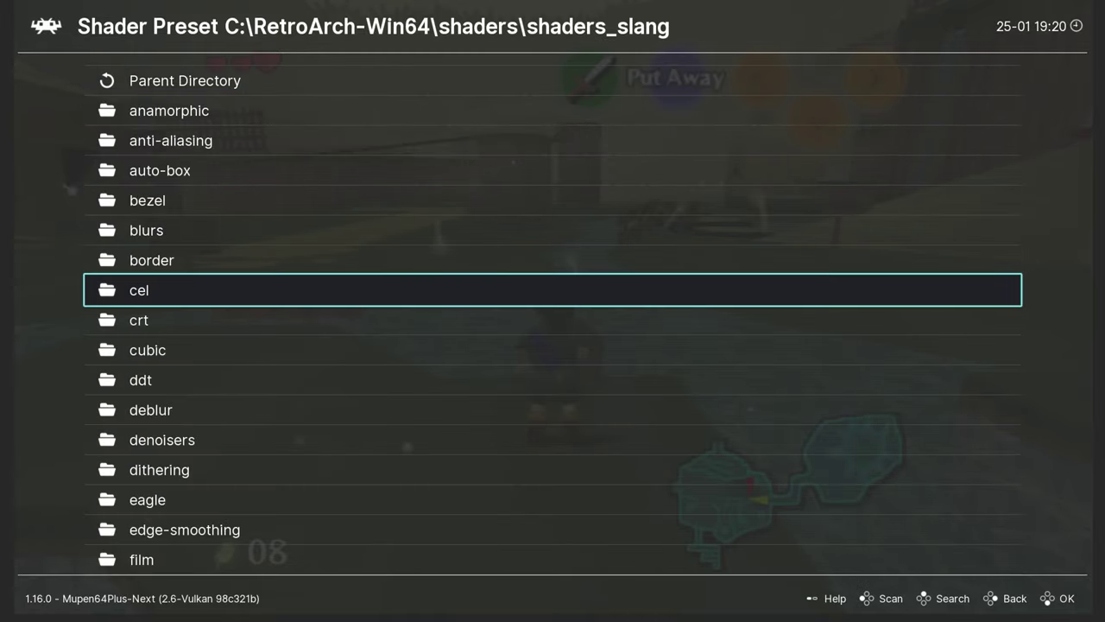
key(Return)
Step: Load the MMJ_Cel_Shader_MP.slangp shader preset and return to the running game
key(Down)
key(Down)
key(Down)
key(Down)
key(Return)
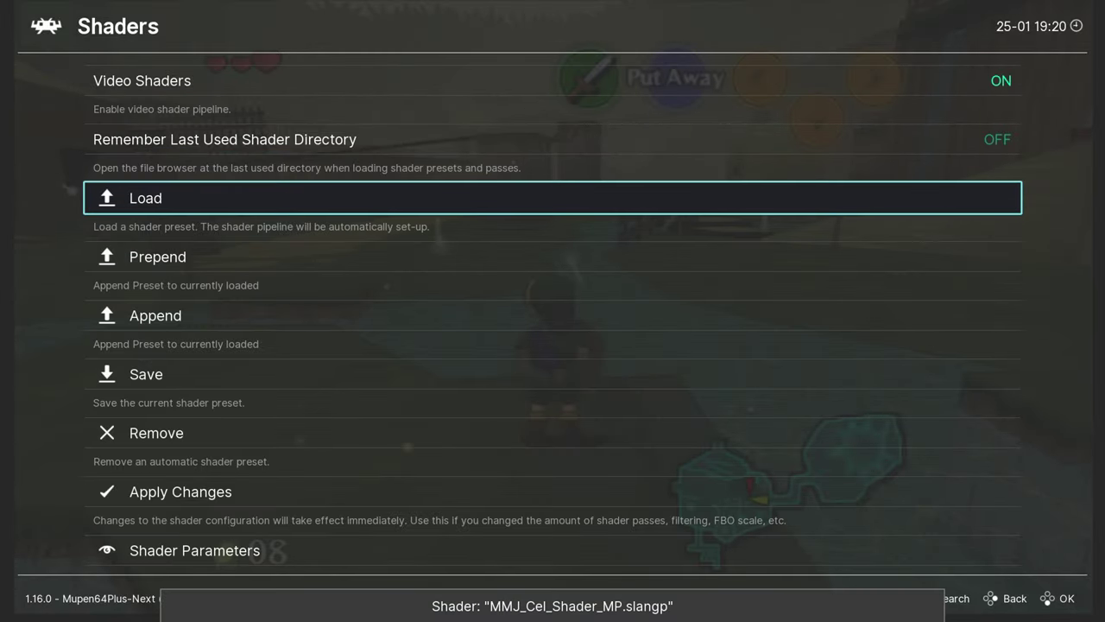
key(F1)
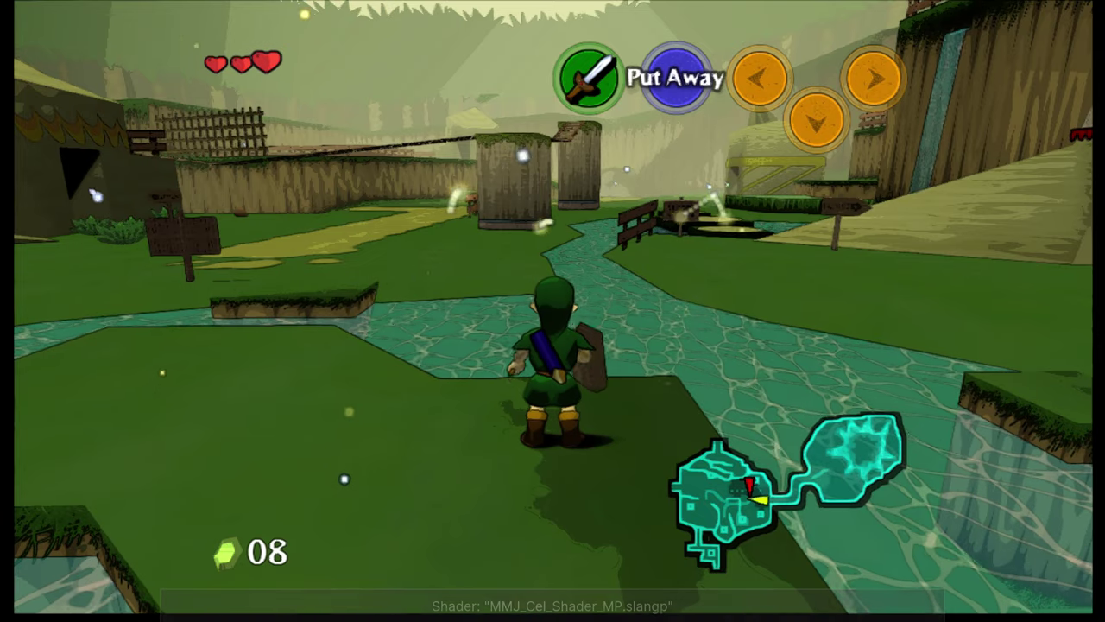
key(x)
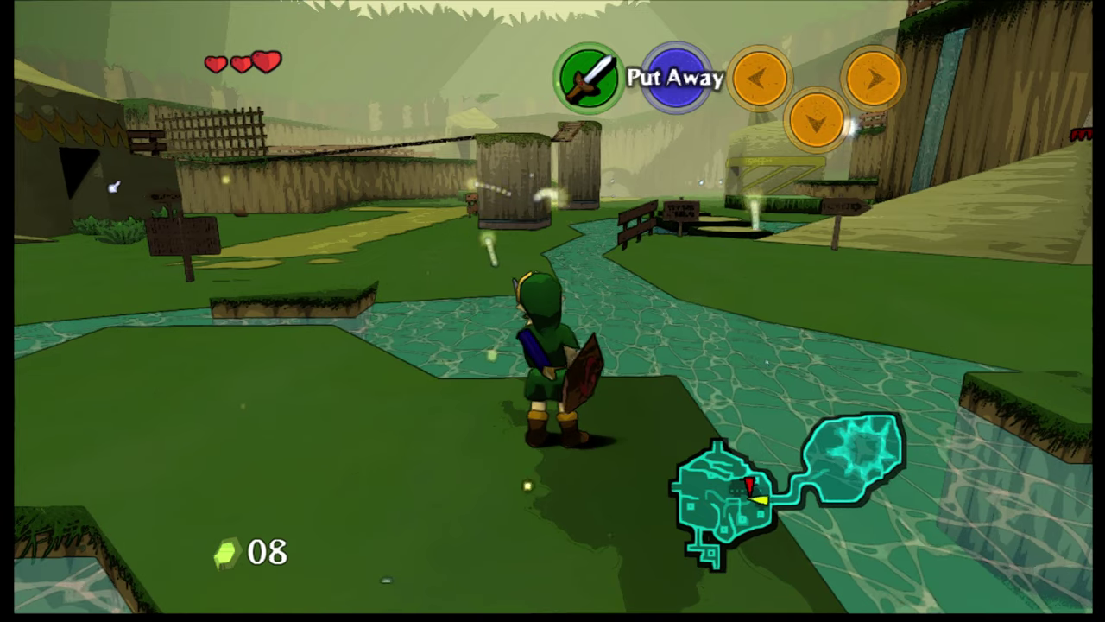